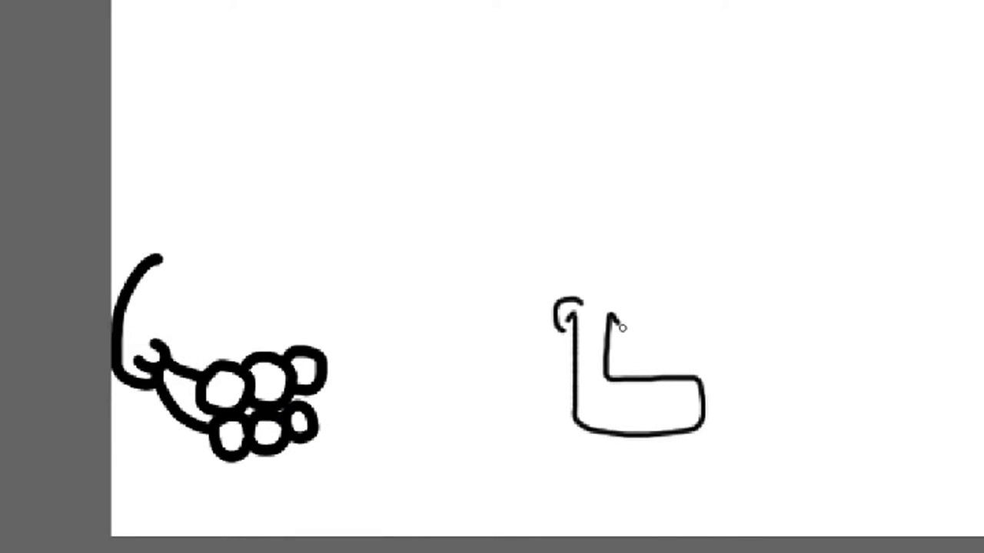
Extend the middle spiral one more turn rightward and upward, adding a small mark inside
drag(661, 333, 690, 299)
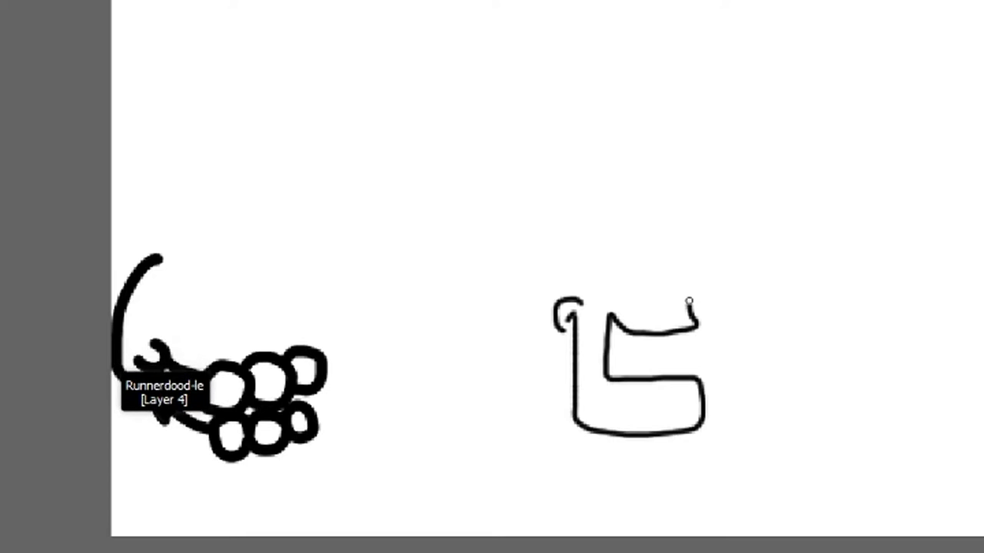
drag(565, 340, 572, 317)
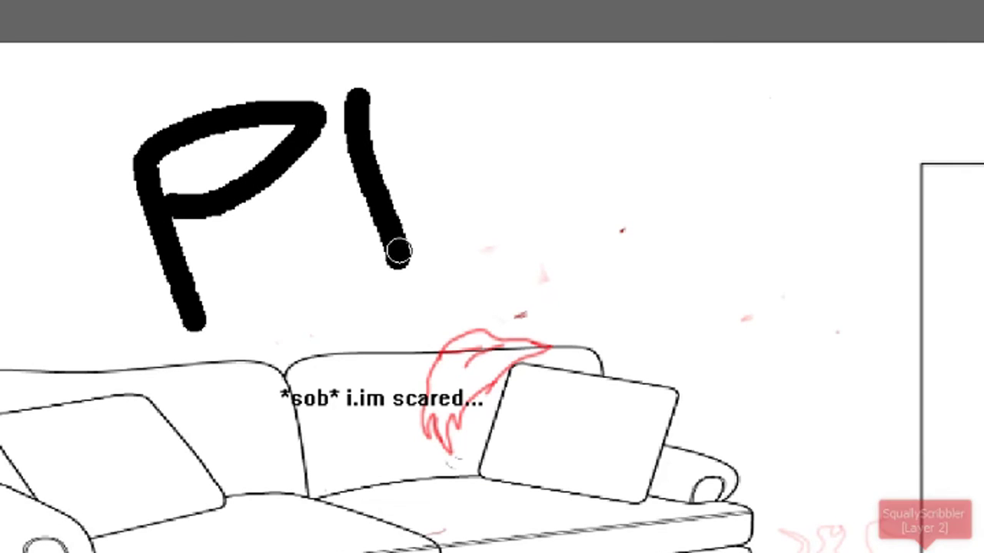
Finish the freehand P and draw a large E beside it above the couch scene
drag(361, 96, 503, 77)
drag(384, 181, 461, 183)
drag(396, 261, 569, 261)
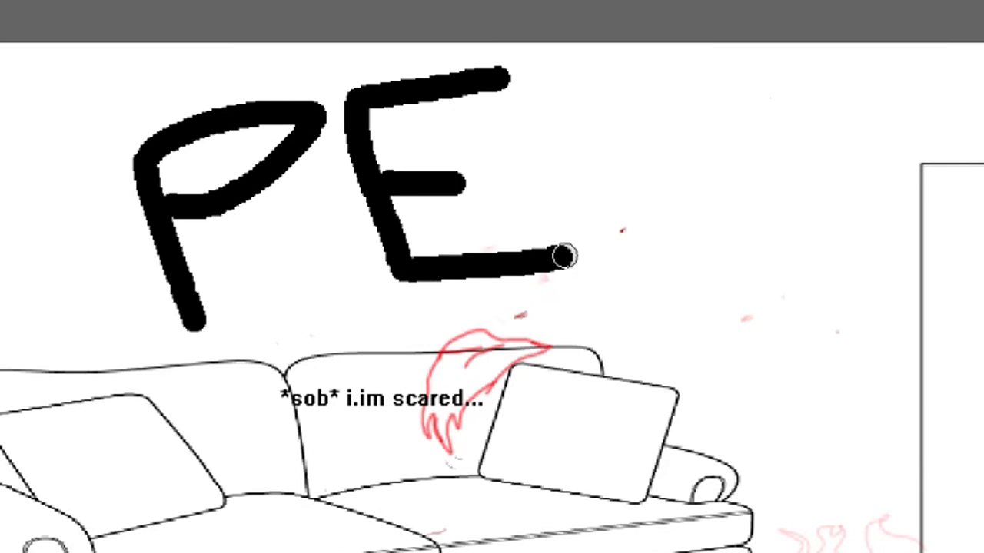